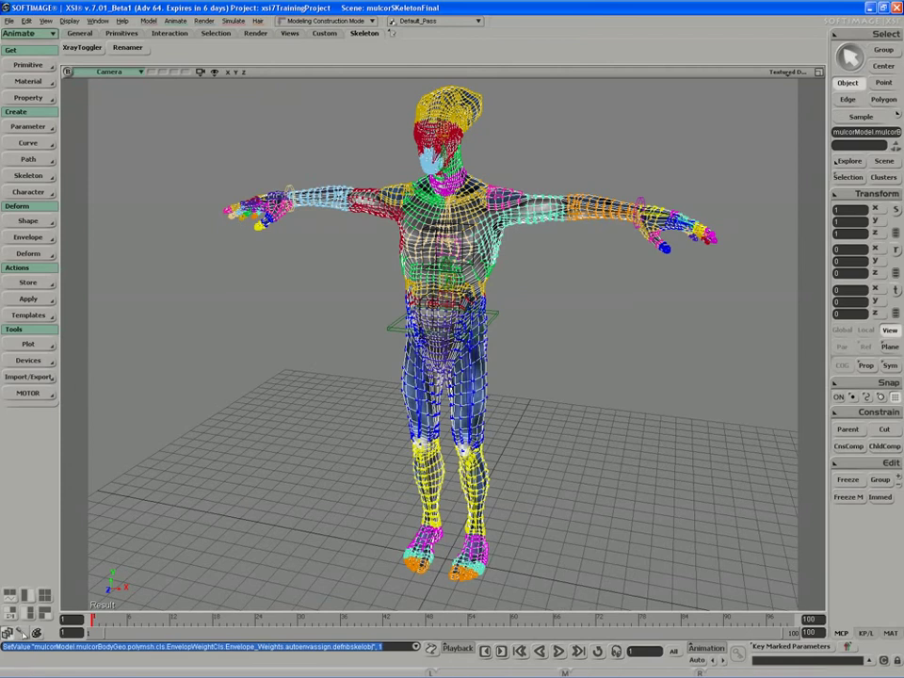
Switch the main command area between its modules and the weight paint panel, leaving the weight paint panel displayed
key("ctrl+3")
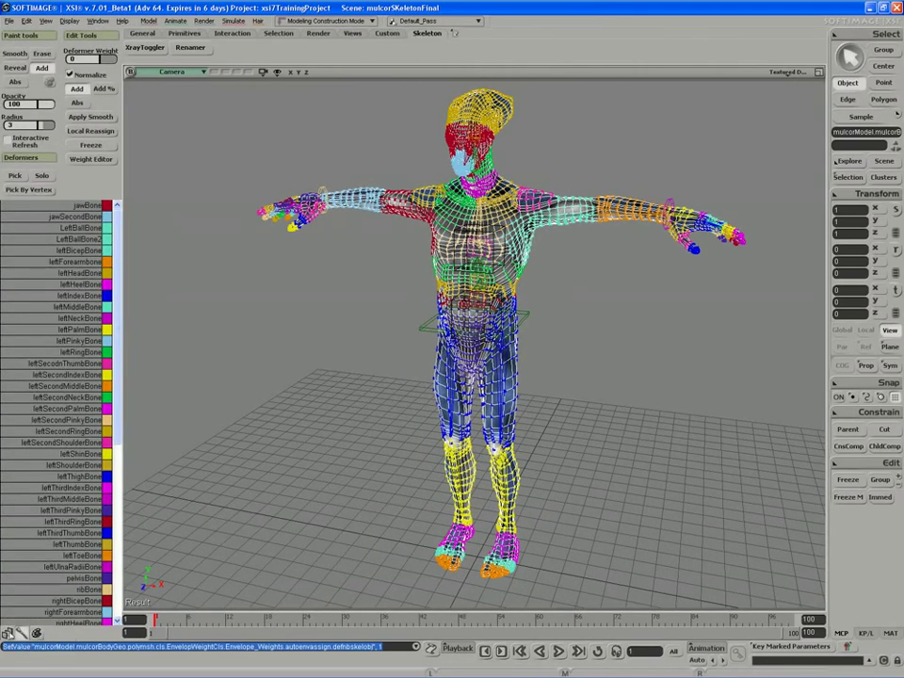
key("ctrl+3")
key("ctrl+3")
left_click(8, 633)
key("ctrl+3")
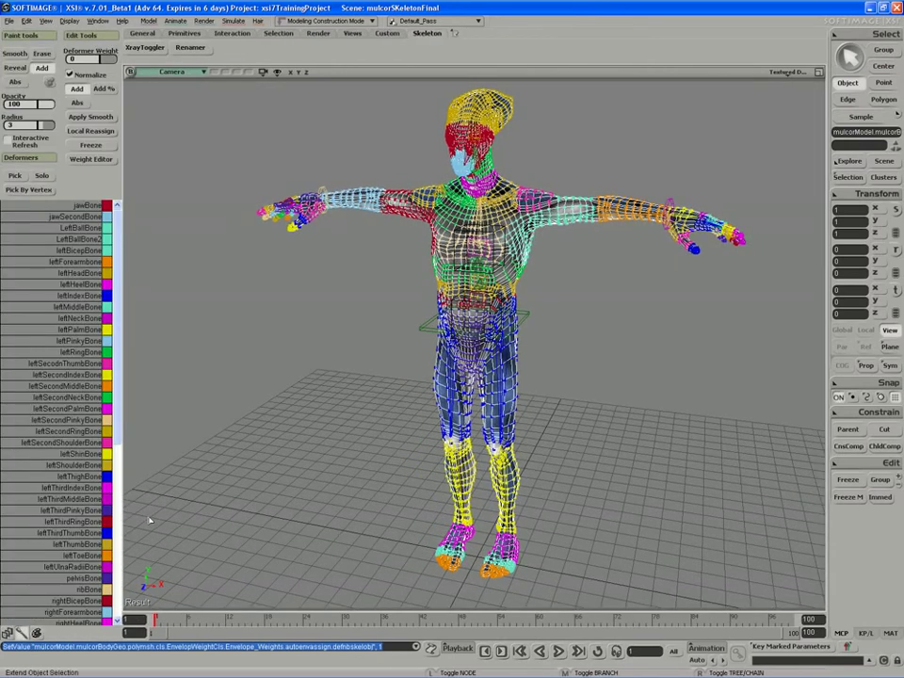
key("ctrl+3")
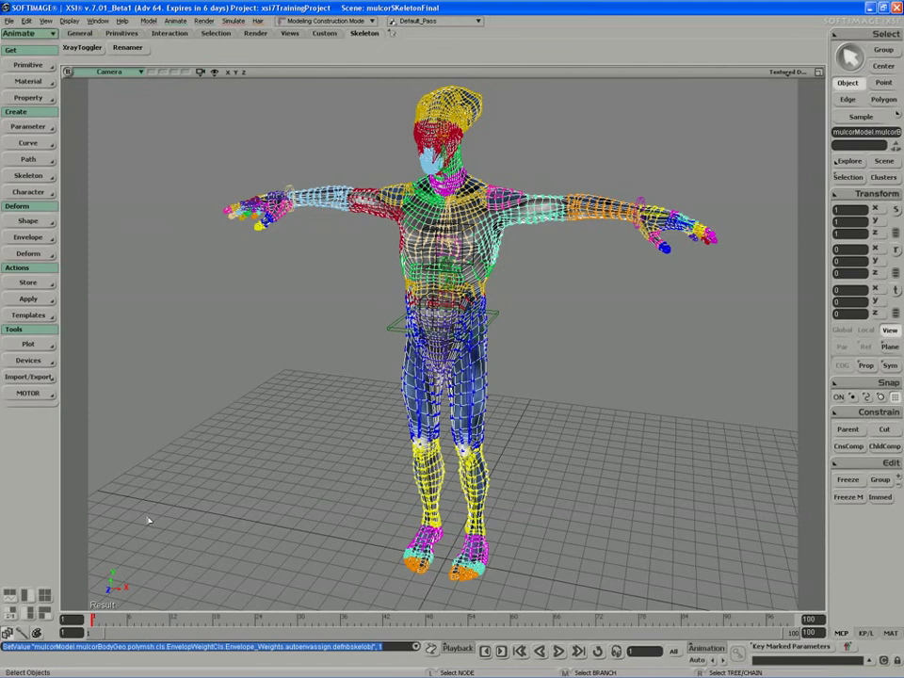
key("3")
key("2")
key("1")
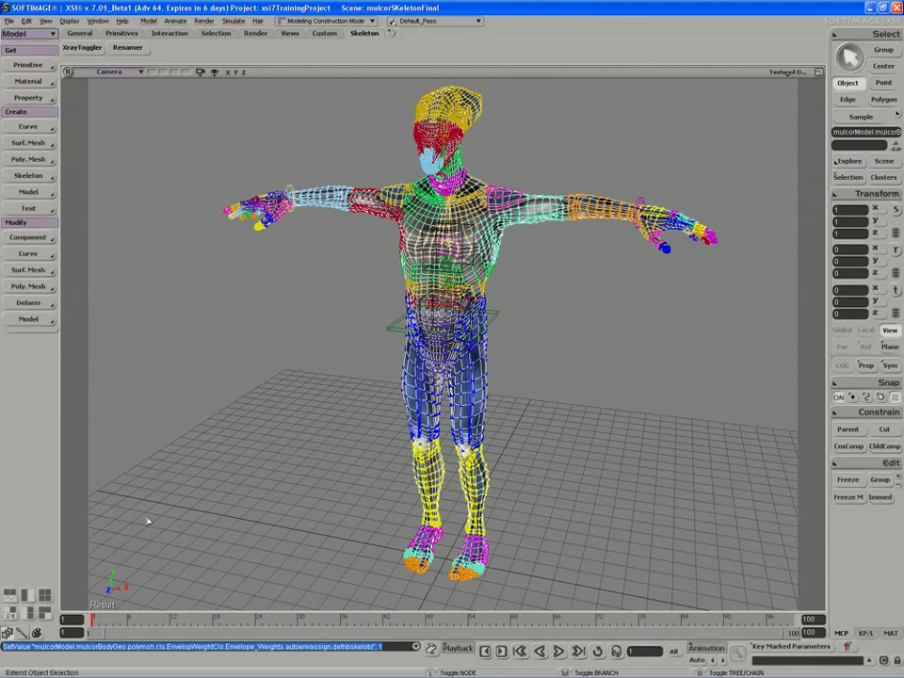
key("ctrl+3")
Examine the envelope weight colours across the character's head, torso and arms from several angles
key("s")
right_click_drag(280, 433, 345, 393)
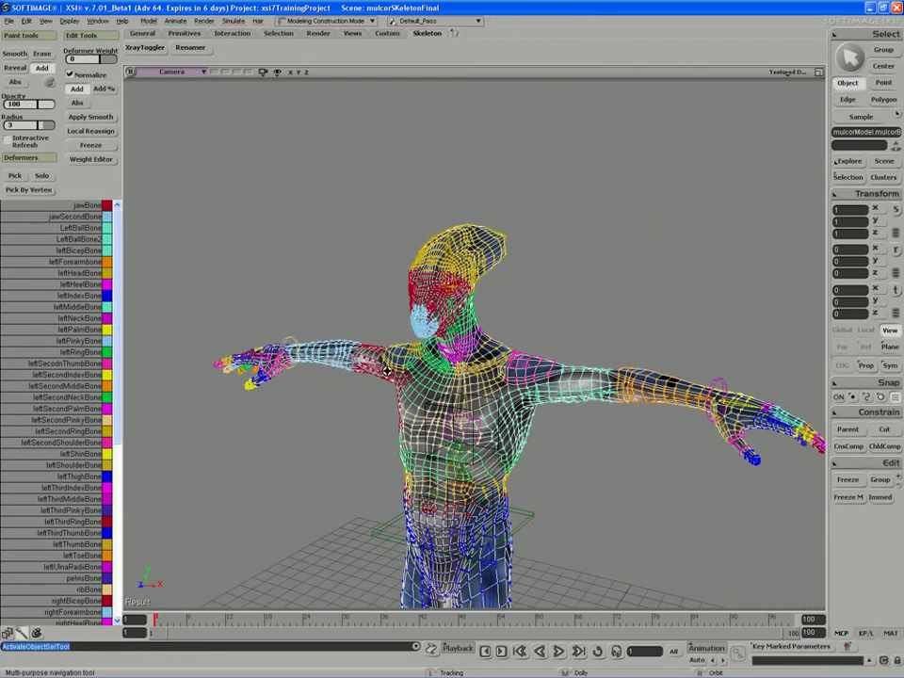
key("space")
key("s")
left_click_drag(452, 409, 428, 408)
middle_click_drag(428, 408, 503, 417)
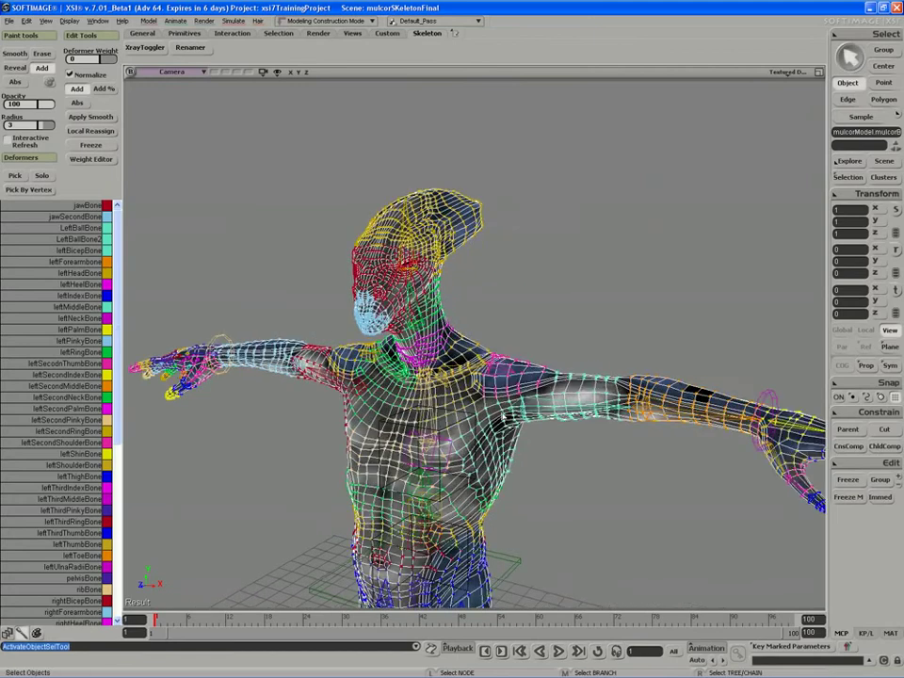
key("s")
right_click_drag(450, 448, 460, 403)
key("s")
middle_click_drag(459, 403, 388, 369)
key("s")
right_click_drag(388, 369, 497, 340)
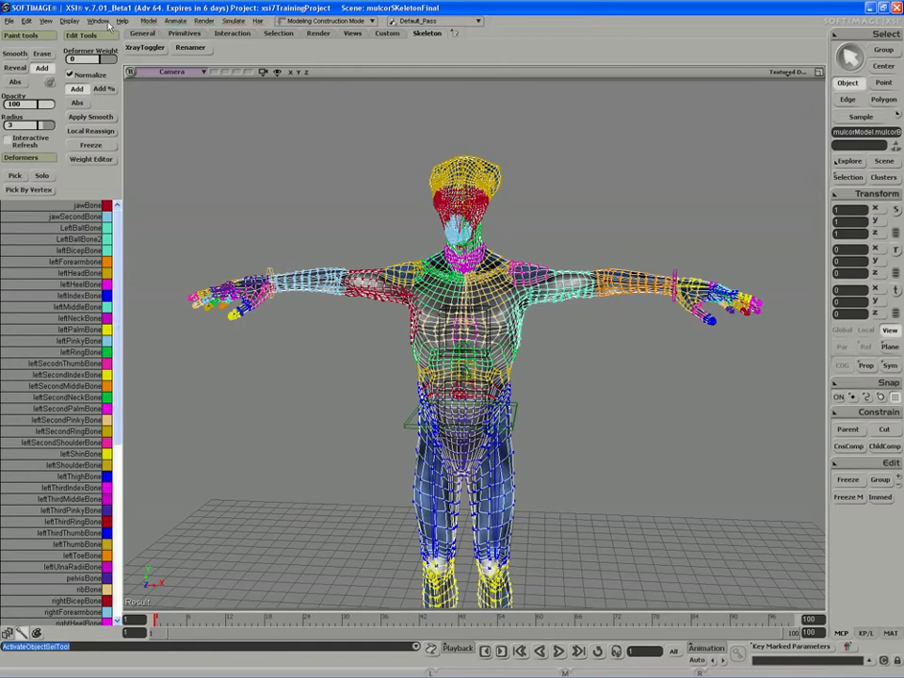
Detach the Animate commands as a floating palette at the edge of the camera view
left_click(177, 21)
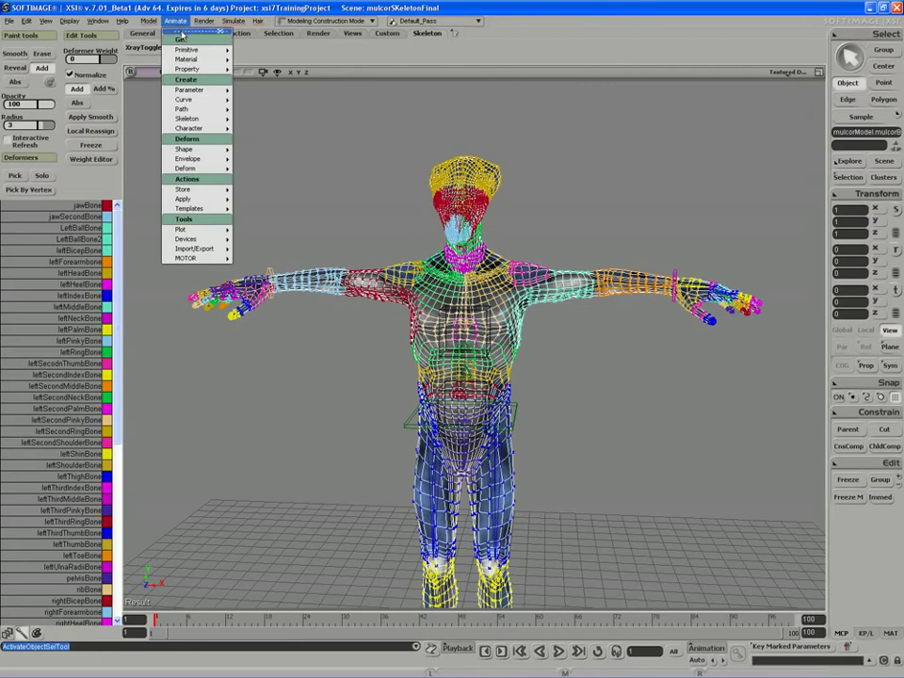
left_click(179, 32)
left_click_drag(184, 75, 142, 87)
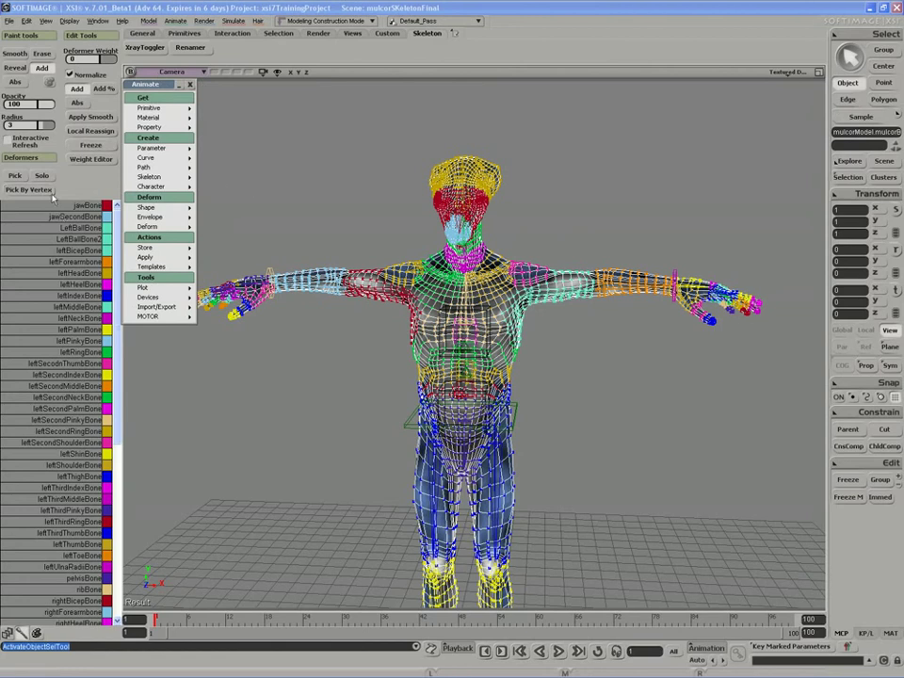
Create a symmetry mapping template for the enveloped body with symmetry axis YZ, filling the template and creating a symmetry map
left_click(152, 217)
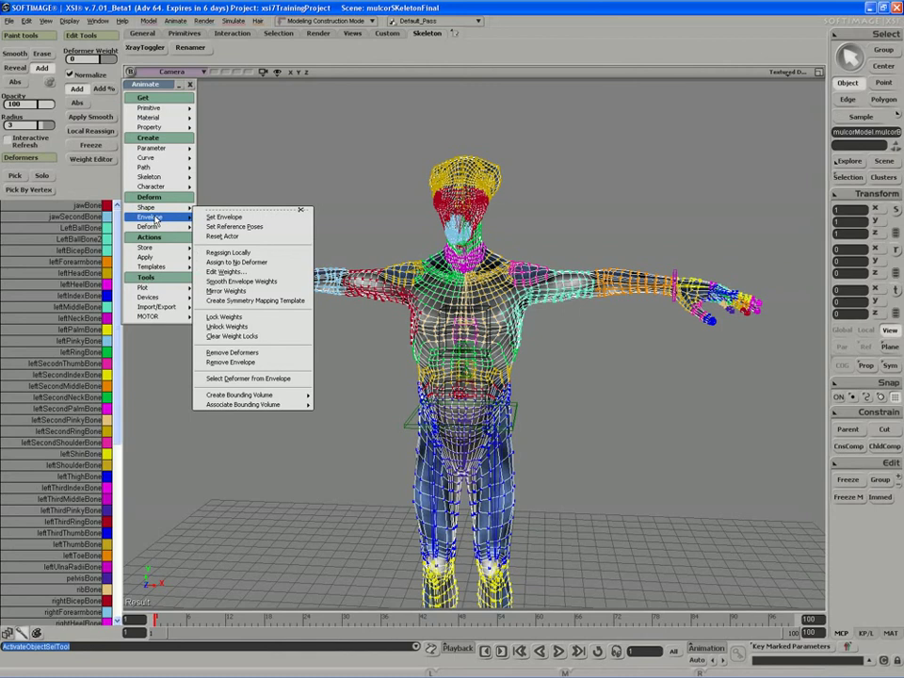
left_click(238, 306)
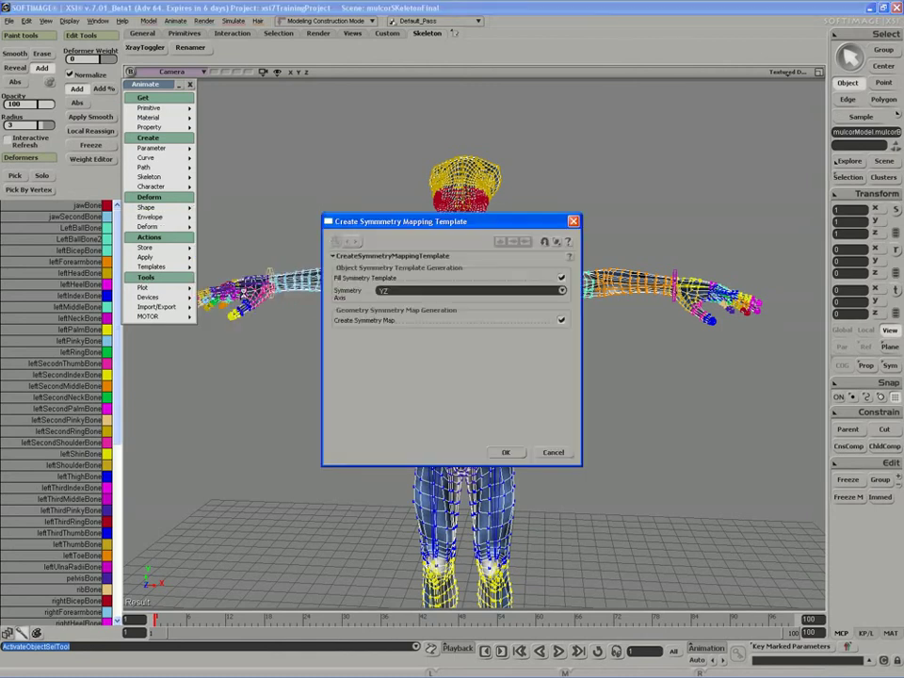
left_click_drag(381, 221, 256, 151)
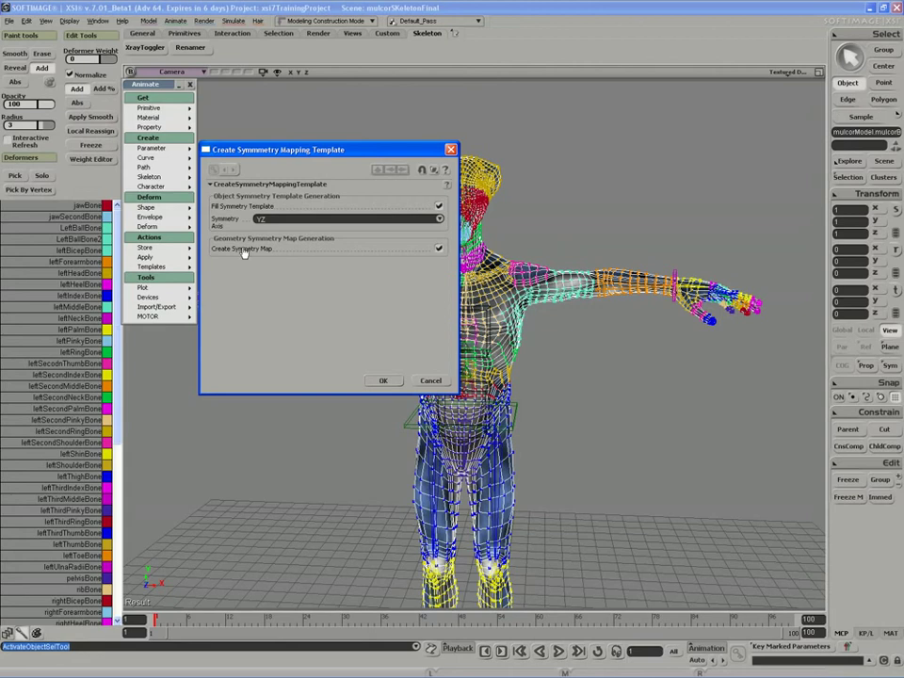
left_click(386, 382)
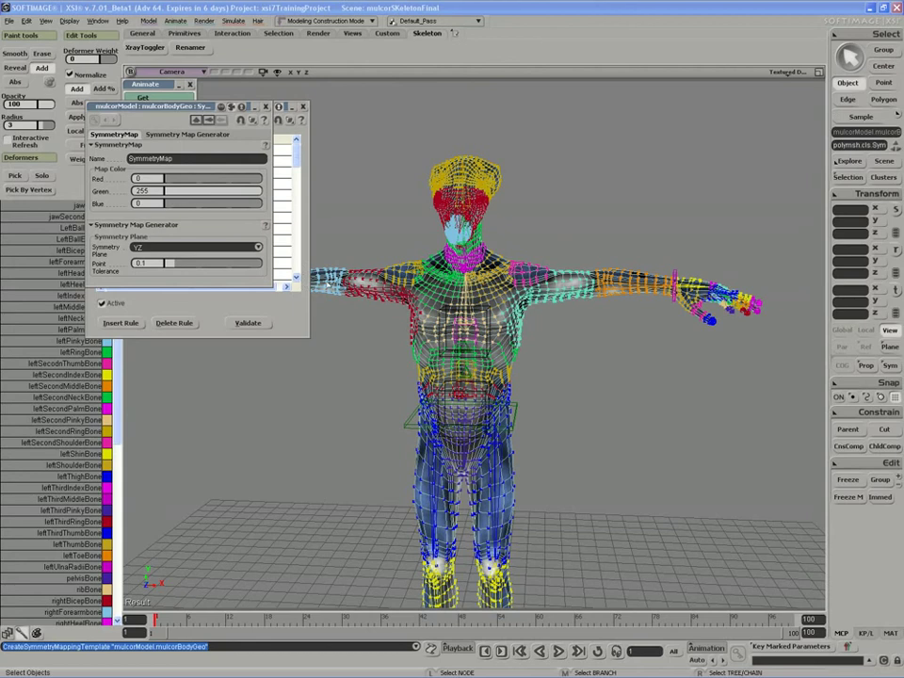
Separate the symmetry map and mapping template windows, review the left-right bone rules and validate the template
left_click_drag(203, 110, 241, 364)
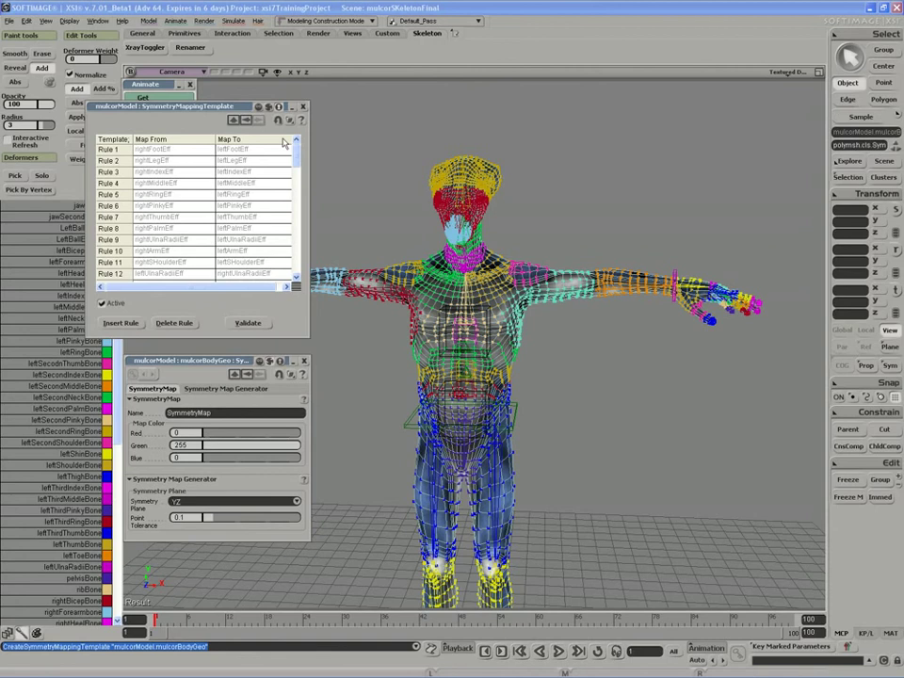
left_click_drag(179, 105, 235, 102)
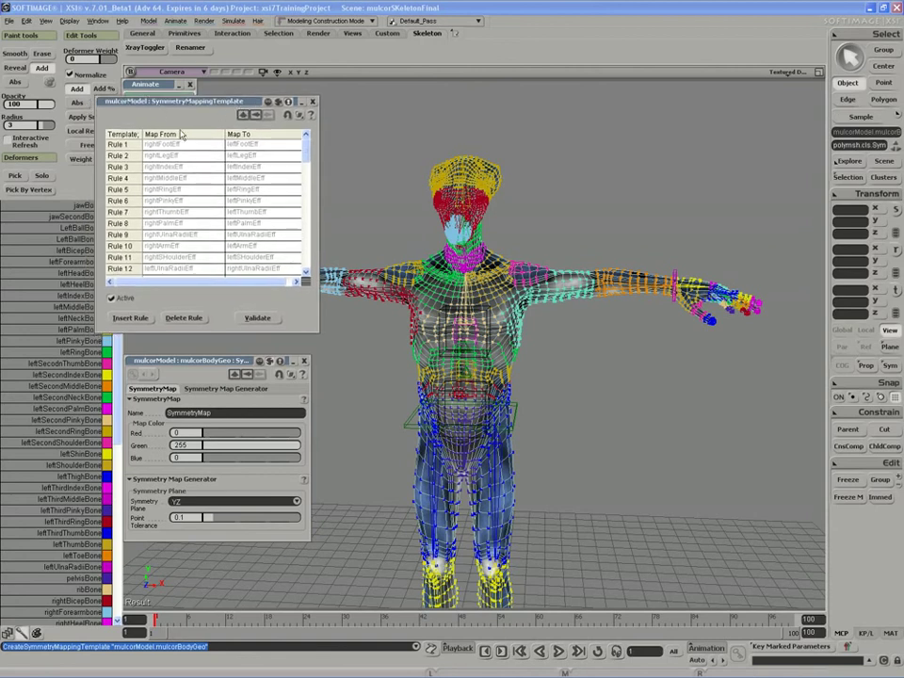
left_click_drag(307, 151, 307, 266)
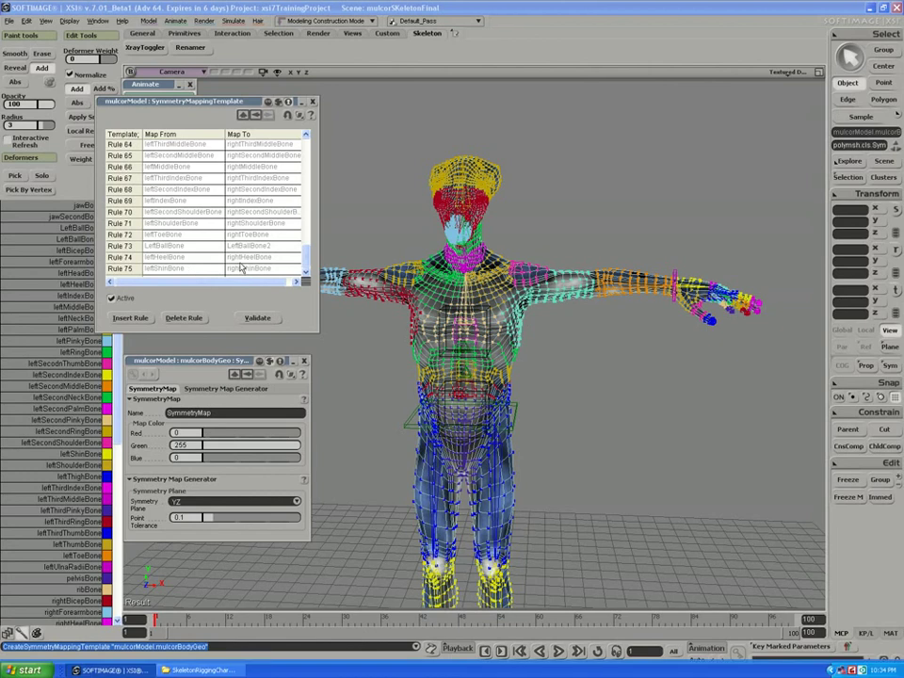
left_click_drag(307, 265, 307, 212)
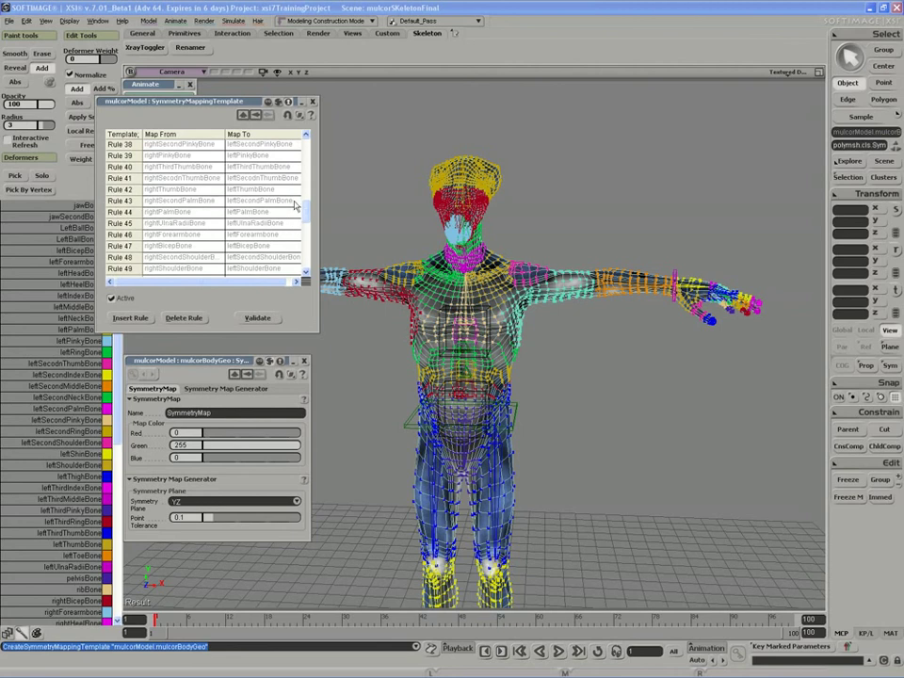
scroll(229, 155, "up", 2)
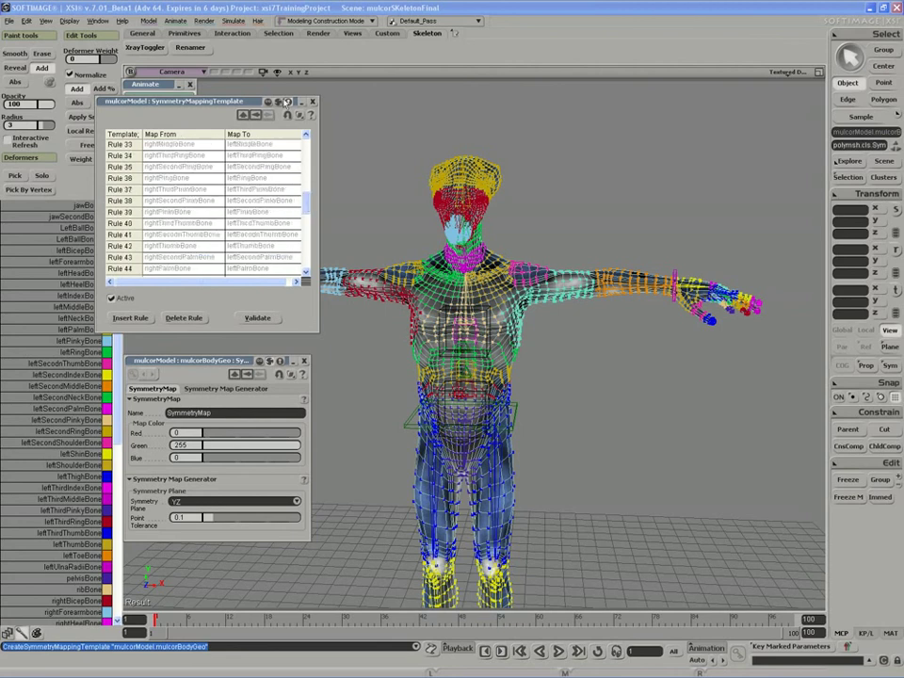
left_click_drag(188, 101, 194, 98)
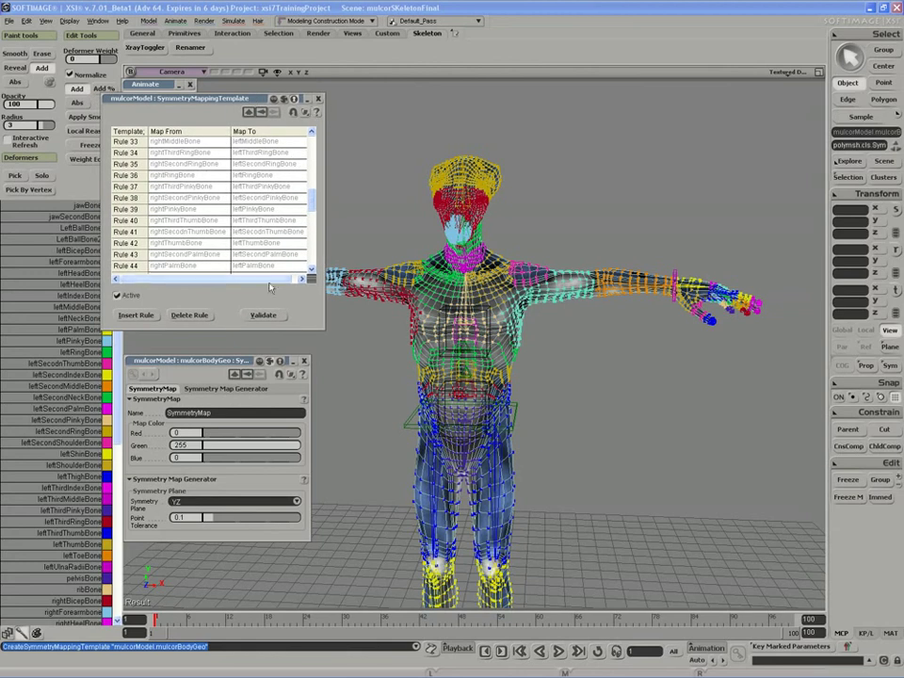
left_click(263, 315)
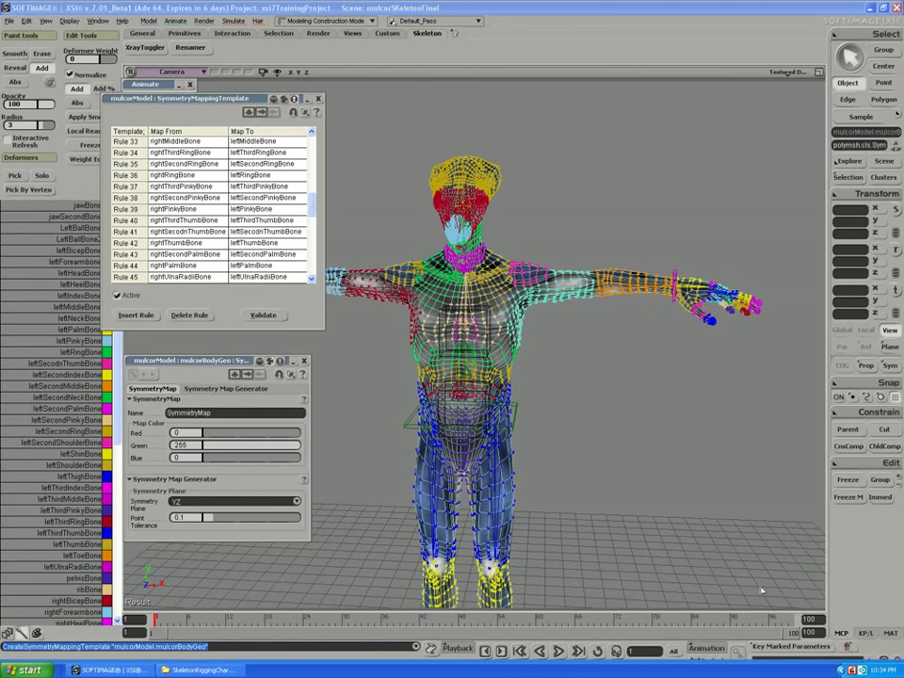
left_click_drag(311, 211, 304, 138)
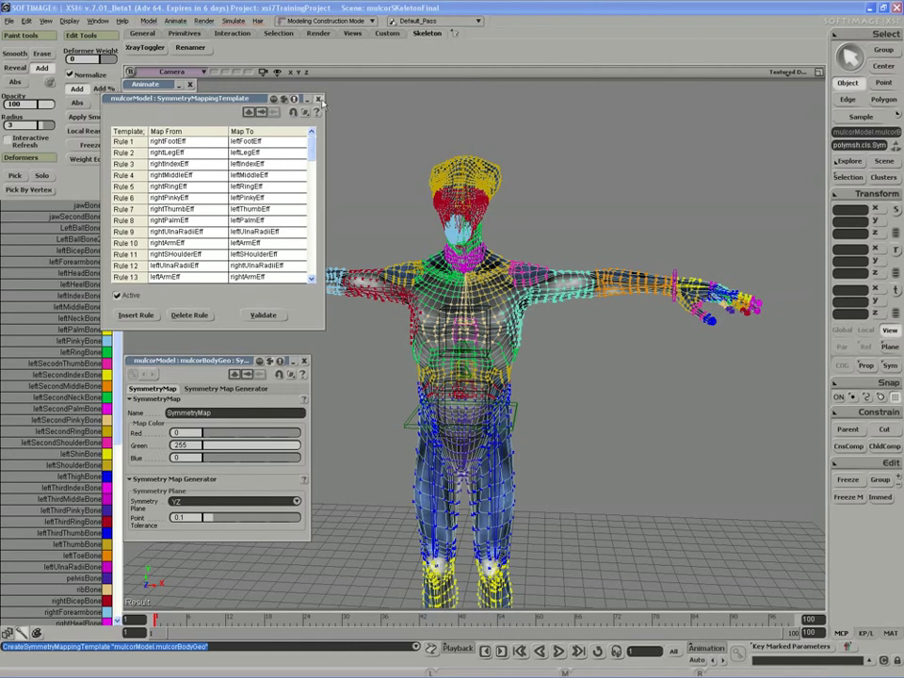
Widen the mapping template window and pick leftIndexEff as the Map To element of Rule 3
double_click(287, 166)
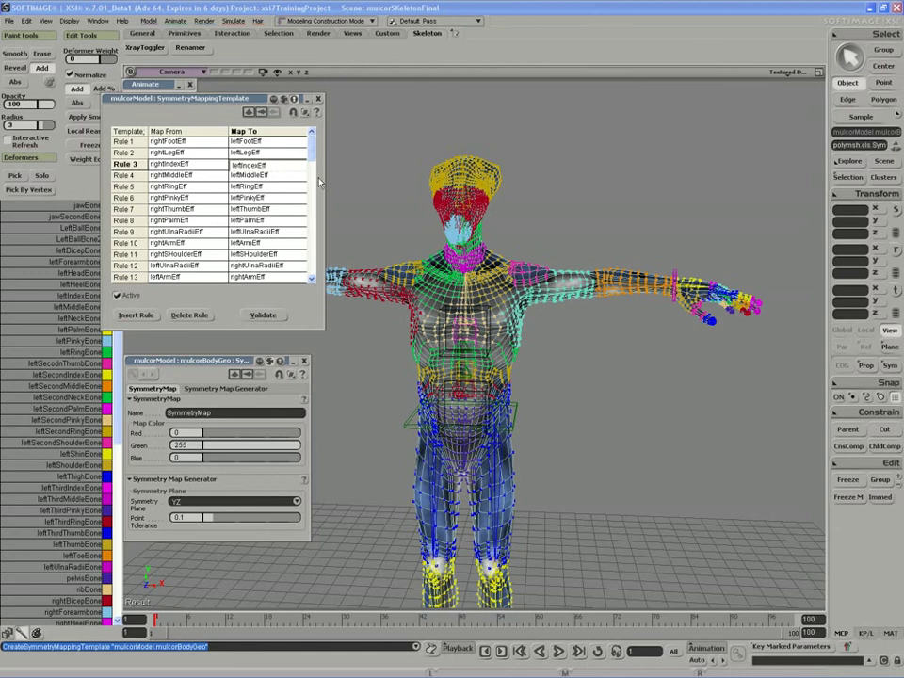
left_click_drag(325, 180, 417, 176)
left_click(287, 166)
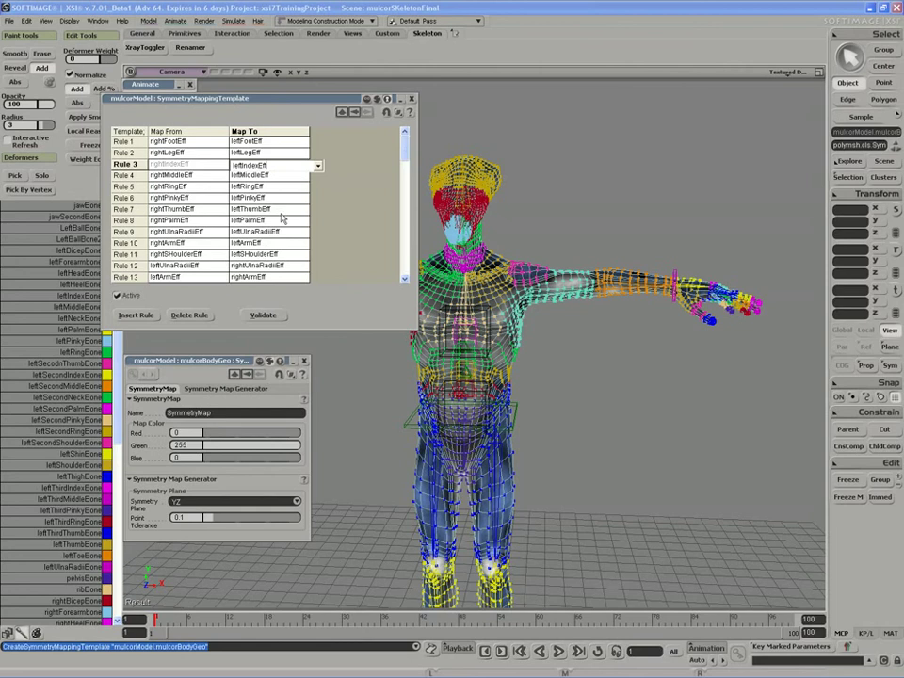
left_click(318, 166)
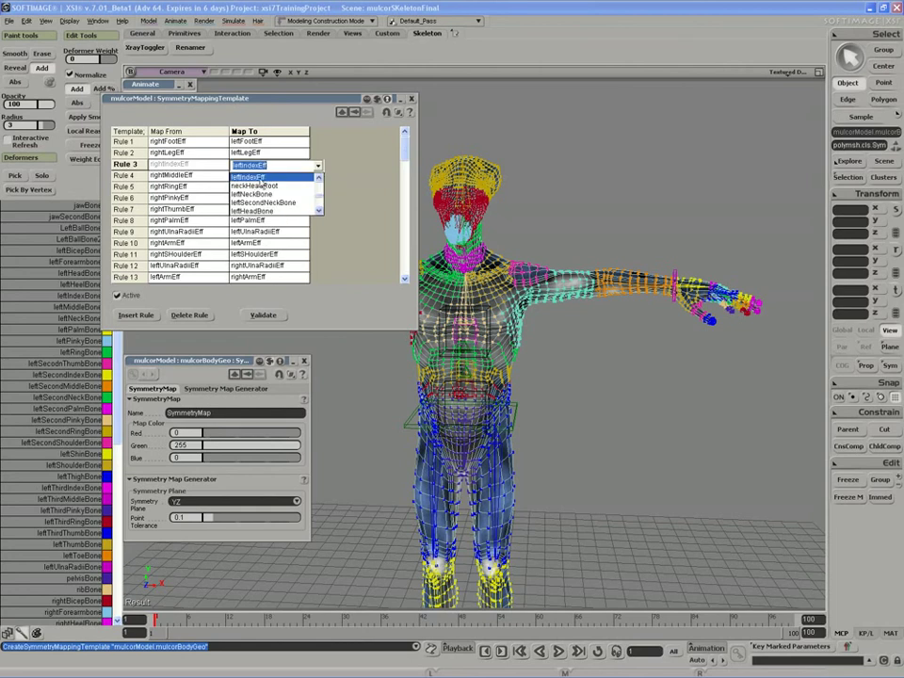
left_click(261, 179)
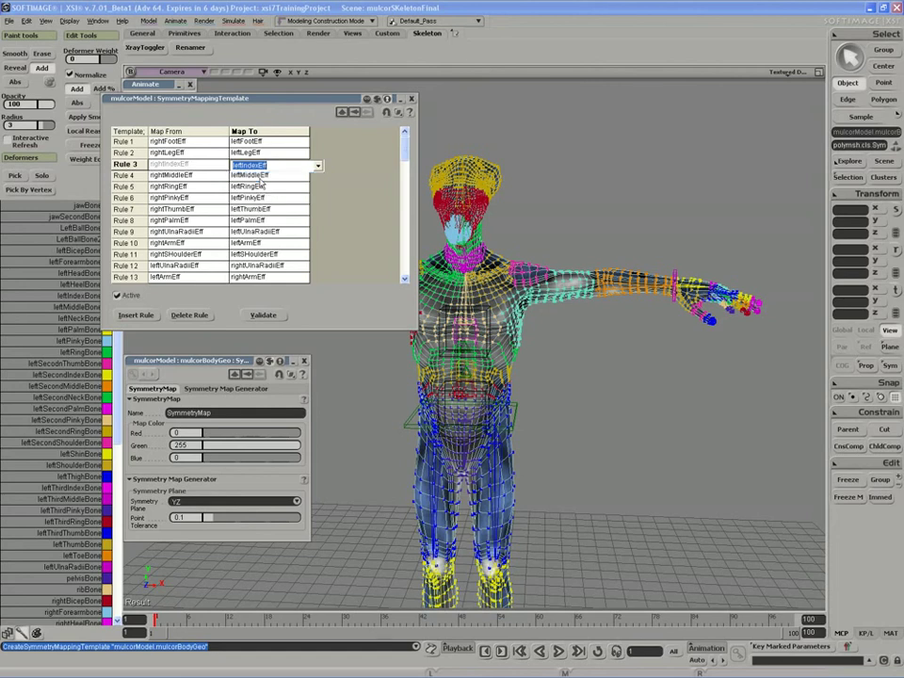
Check the Map From choices for Rule 3, and validate and close the symmetry mapping template
double_click(199, 168)
left_click(270, 168)
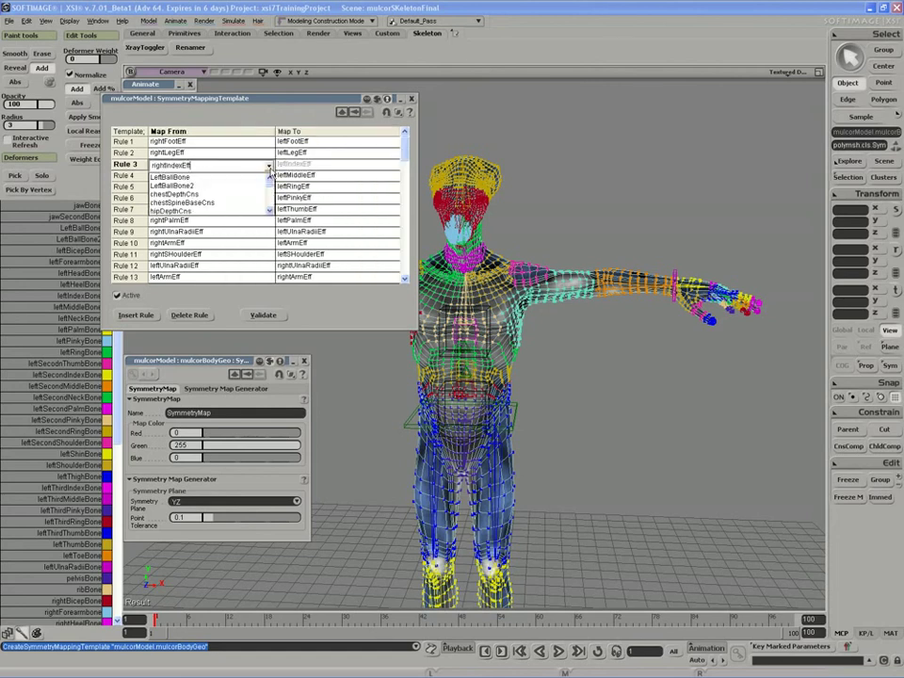
left_click(269, 168)
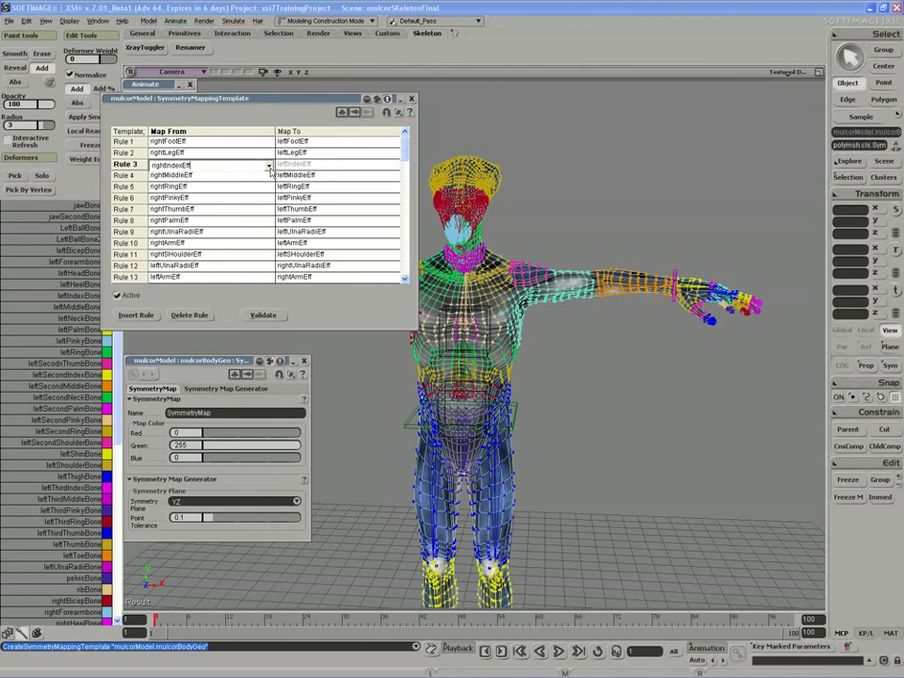
left_click(265, 319)
left_click(265, 319)
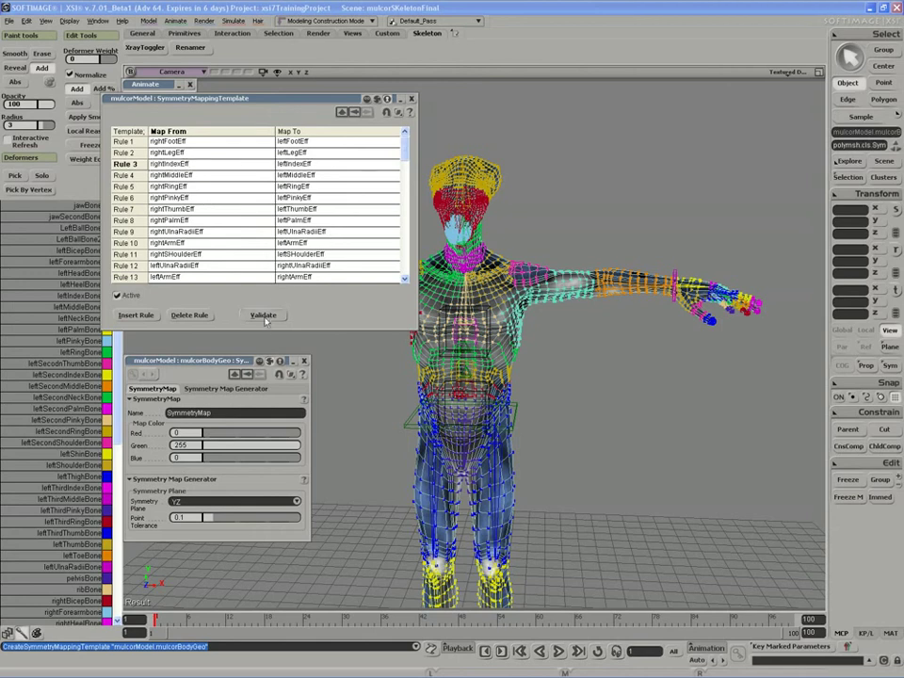
left_click(411, 99)
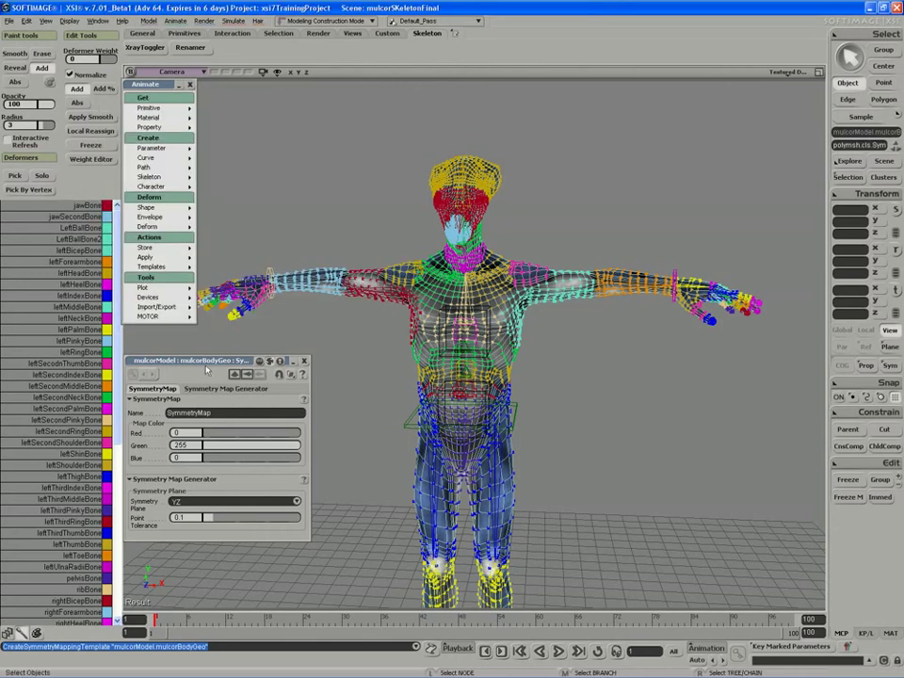
Review the new symmetry map's plane and point tolerance settings and close its property window
mouse_move(205, 364)
left_mouse_down()
mouse_move(208, 355)
mouse_move(194, 354)
left_mouse_up()
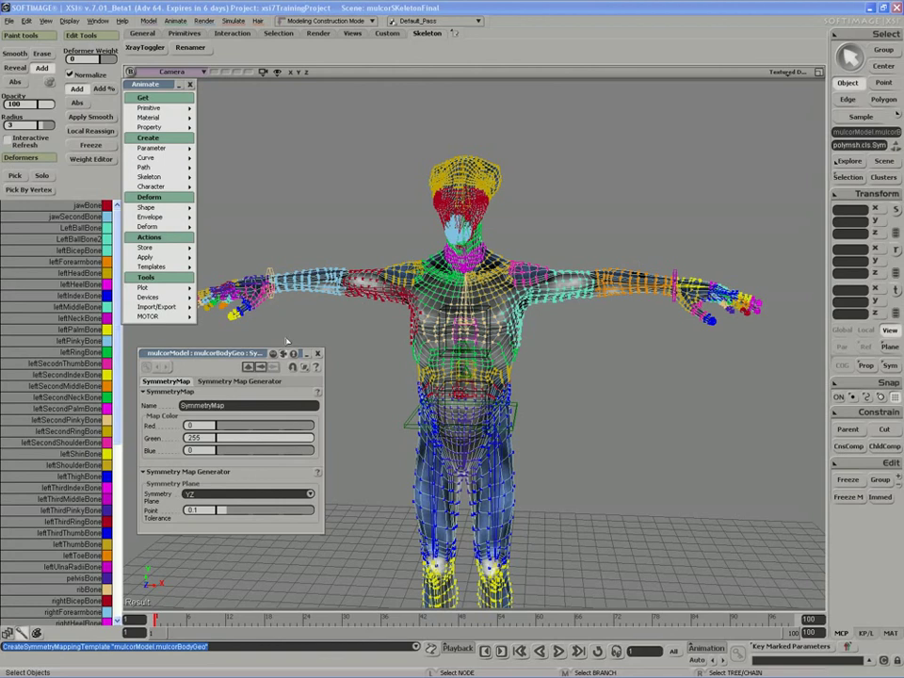
left_click_drag(257, 354, 256, 348)
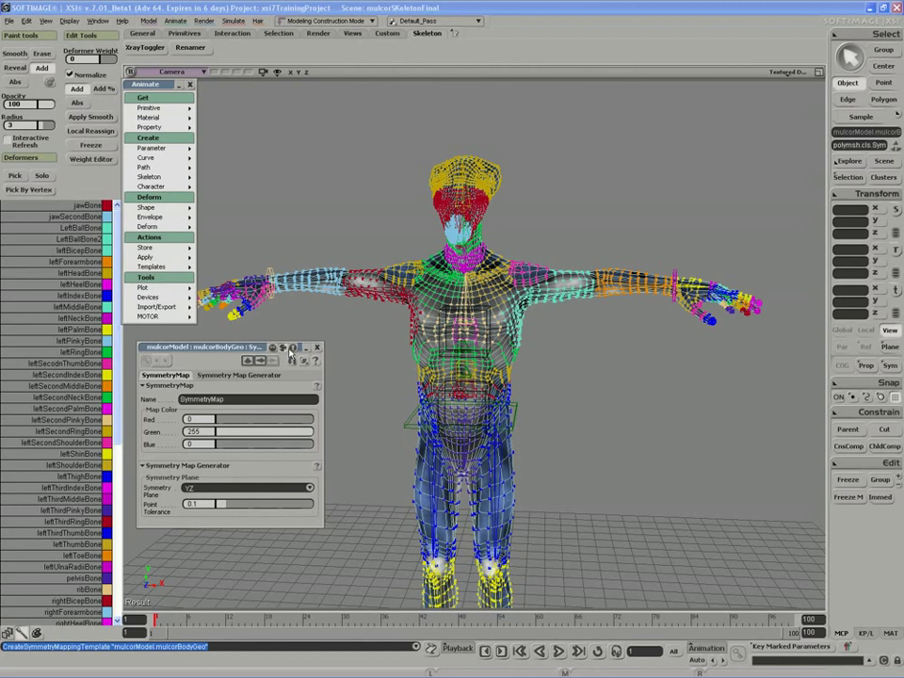
left_click(318, 347)
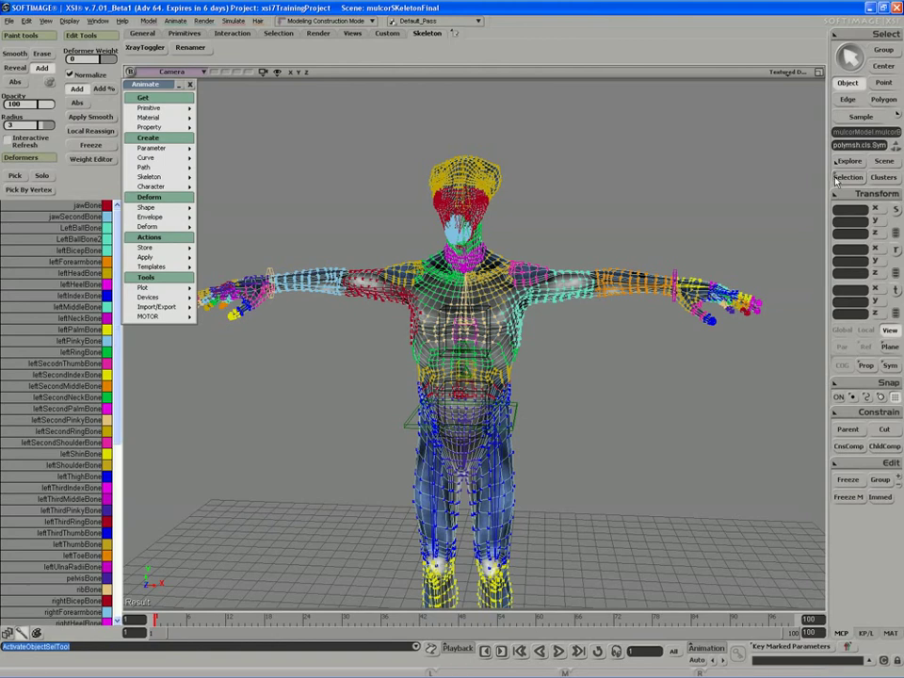
Inspect the SymmetryMap property under the body mesh's SymmetryMapCls cluster, close it and deselect everything
key("space")
left_click_drag(577, 247, 596, 272)
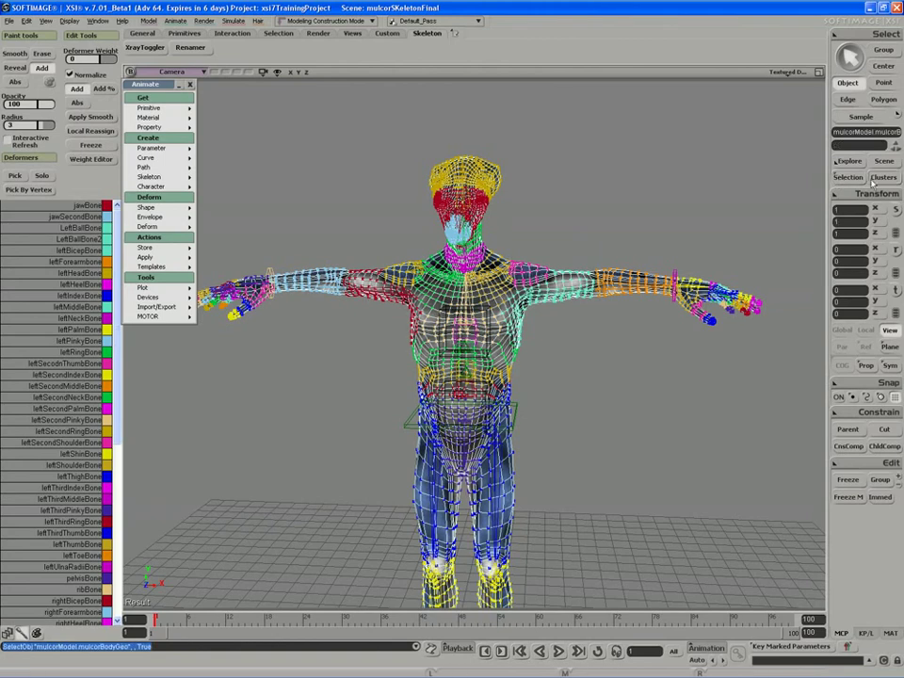
key("F3")
left_click(689, 230)
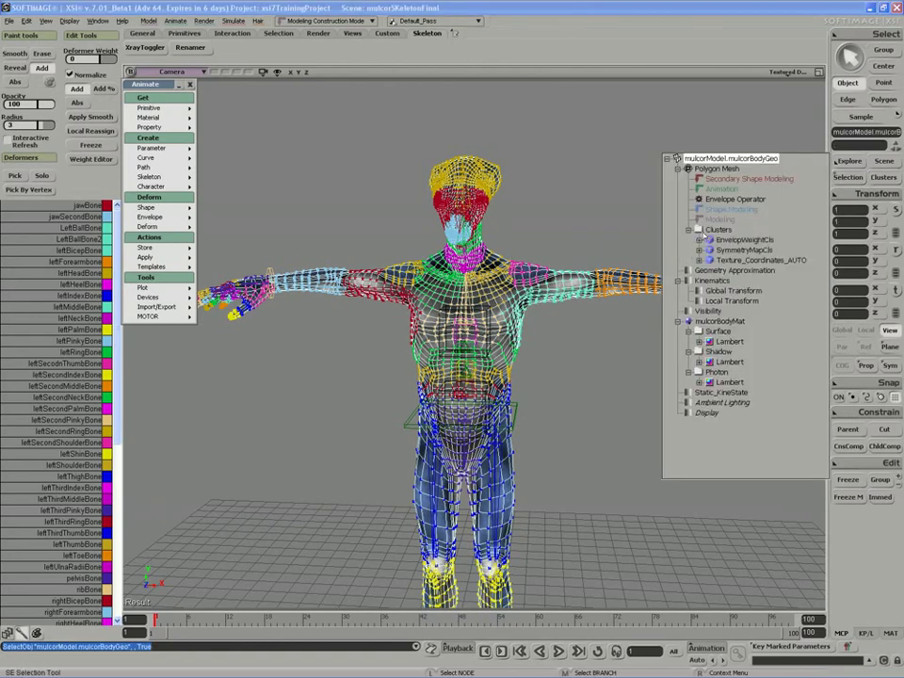
left_click(698, 250)
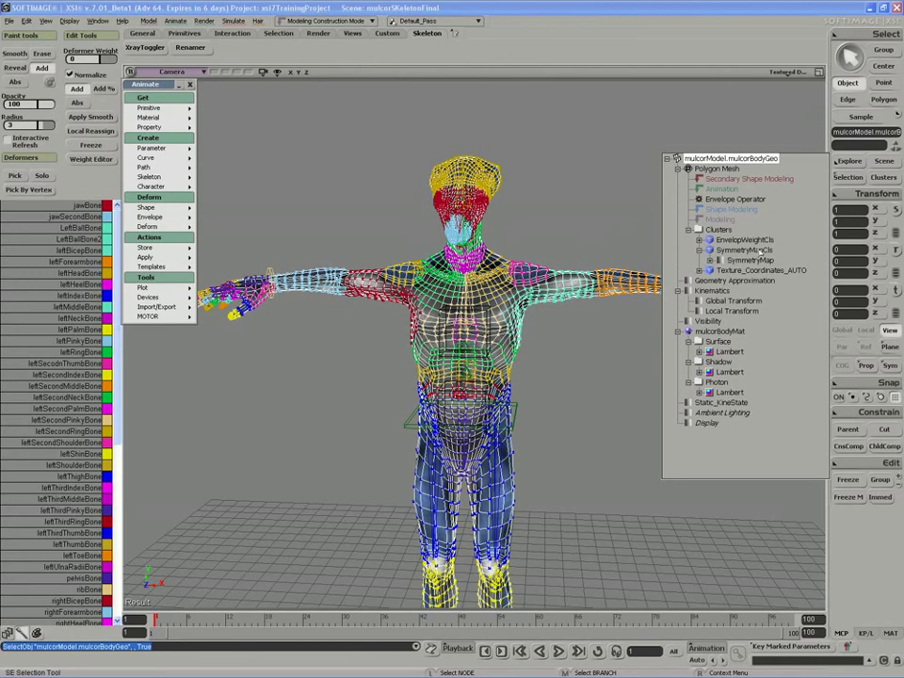
left_click(710, 260)
left_click(732, 270)
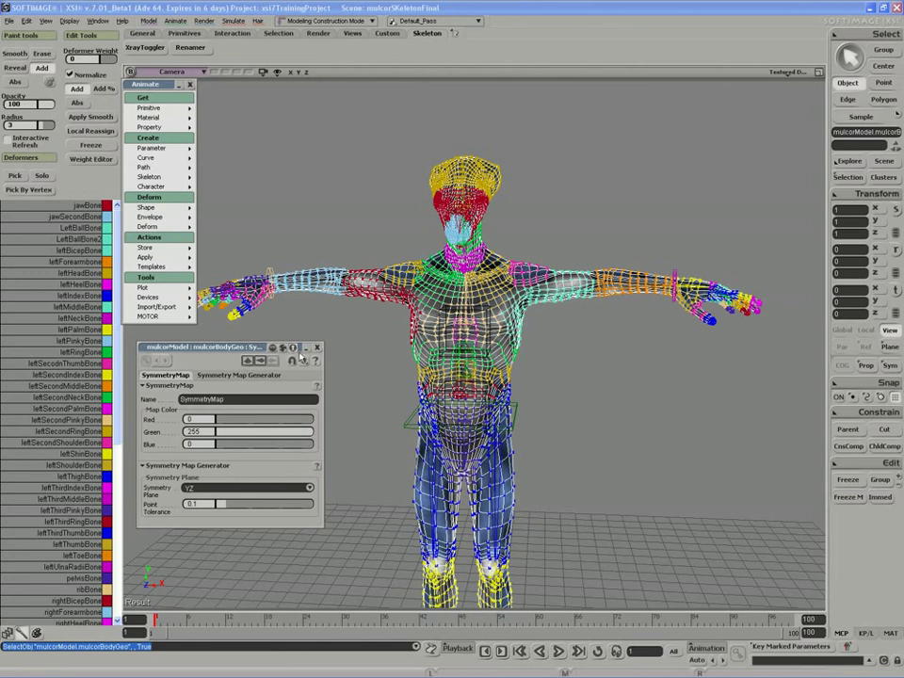
left_click(318, 347)
left_click(324, 352)
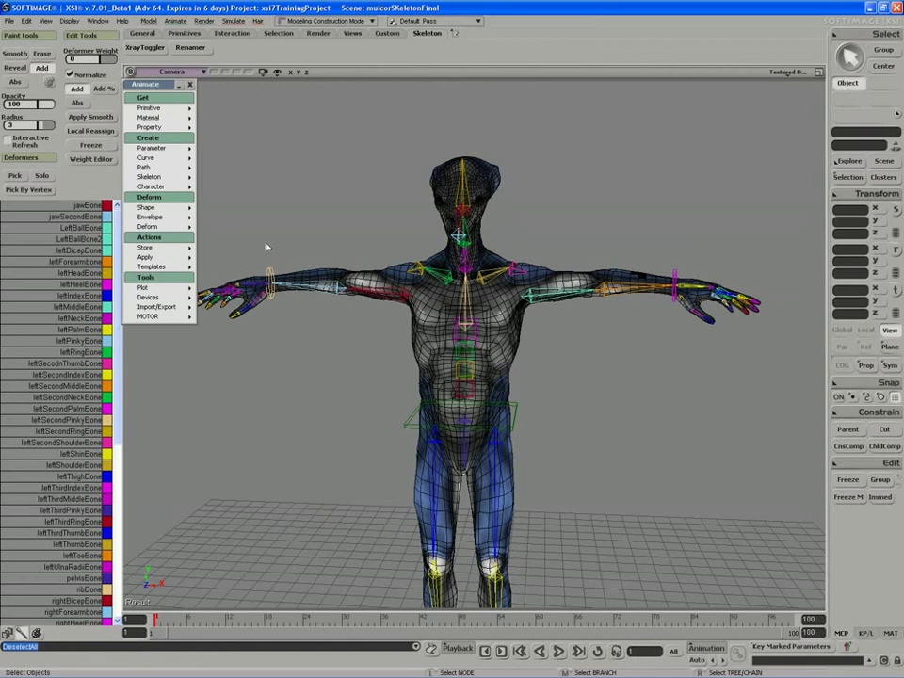